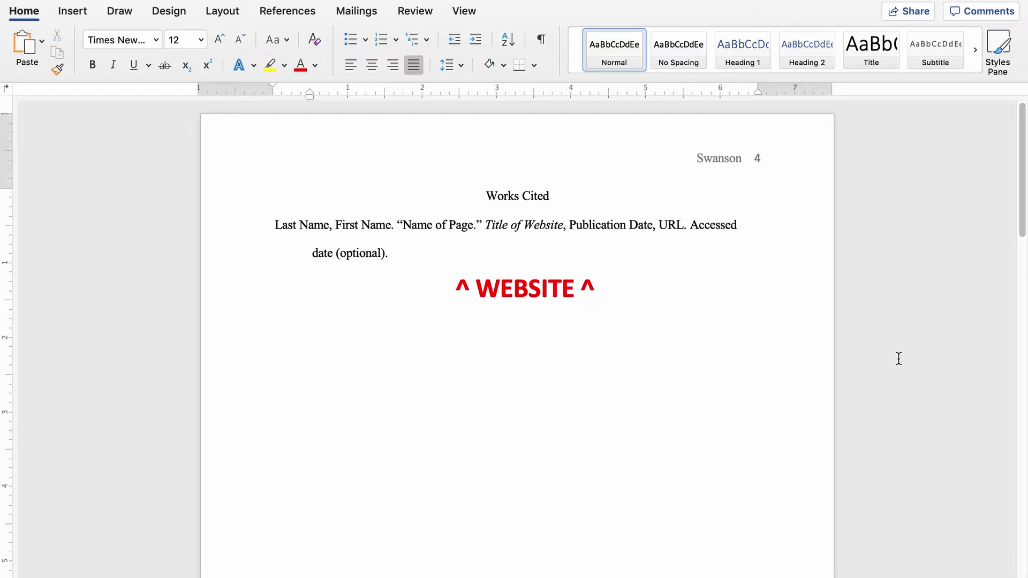
# Review the website citation template under Works Cited, highlighting the optional accessed date
pyautogui.click(472, 224)
pyautogui.click(484, 225)
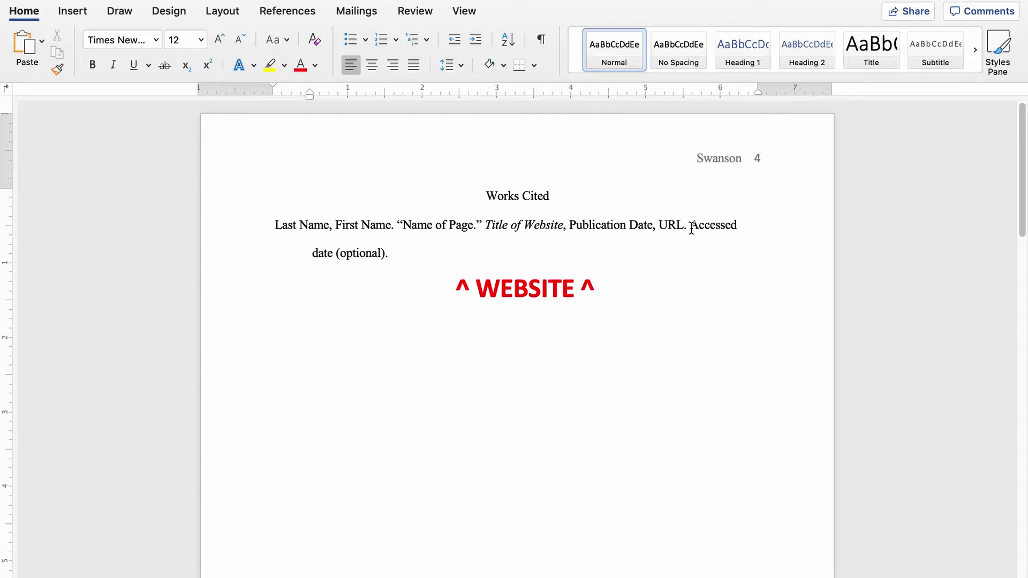
pyautogui.moveTo(692, 227); pyautogui.dragTo(387, 255)
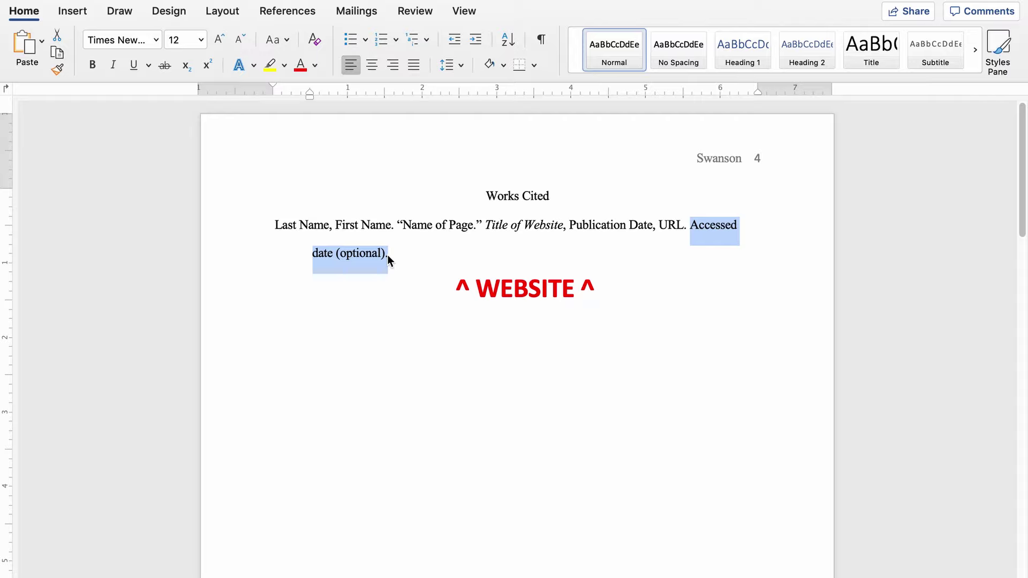
pyautogui.click(428, 255)
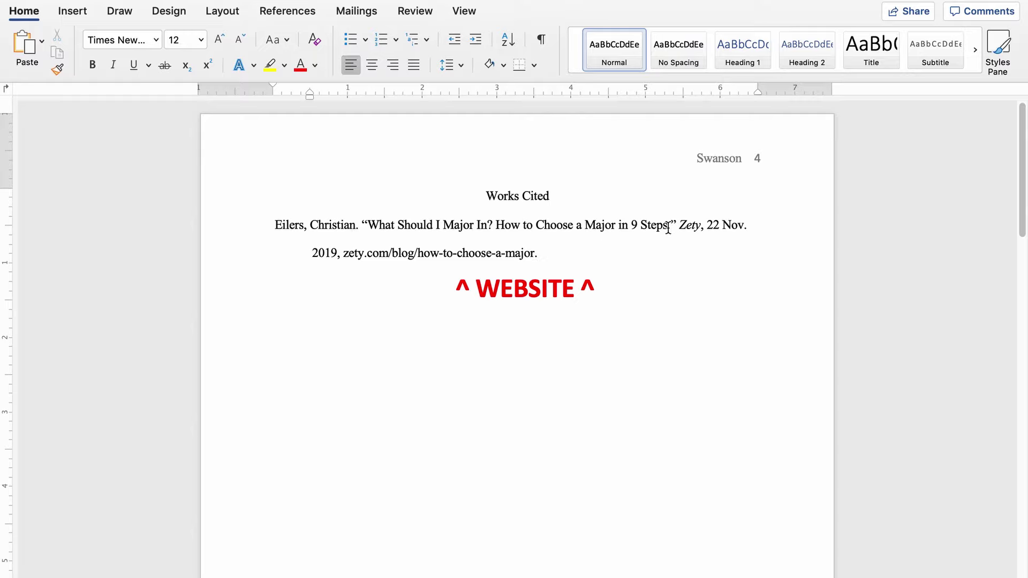
# Highlight the italicised website title Zety in the website citation
pyautogui.click(687, 224)
pyautogui.moveTo(678, 229); pyautogui.dragTo(702, 227)
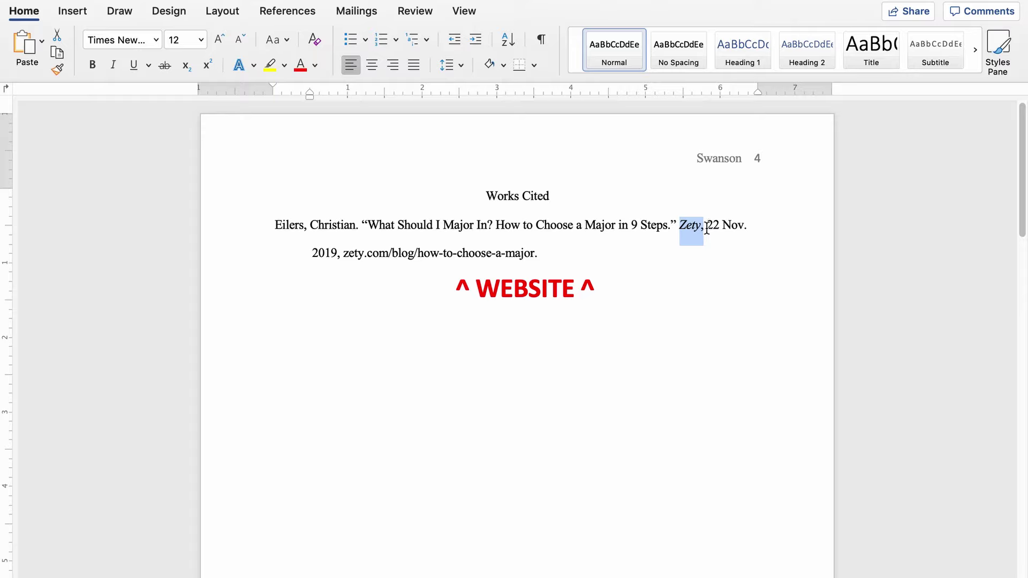
pyautogui.click(704, 227)
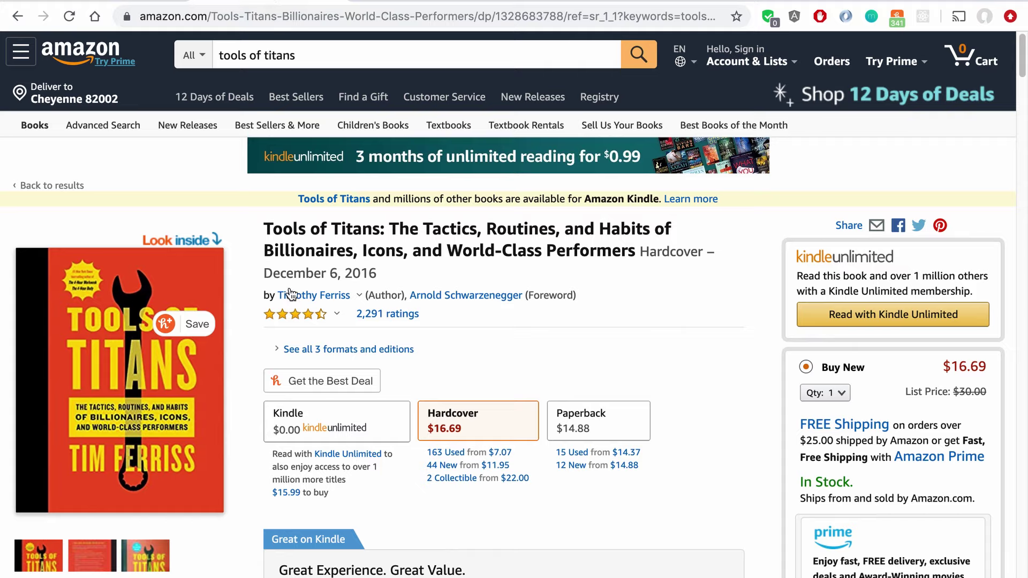
# In the browser, review the author and highlight the full book title on the Amazon page for Tools of Titans
pyautogui.moveTo(300, 296)
pyautogui.moveTo(260, 225); pyautogui.dragTo(634, 250)
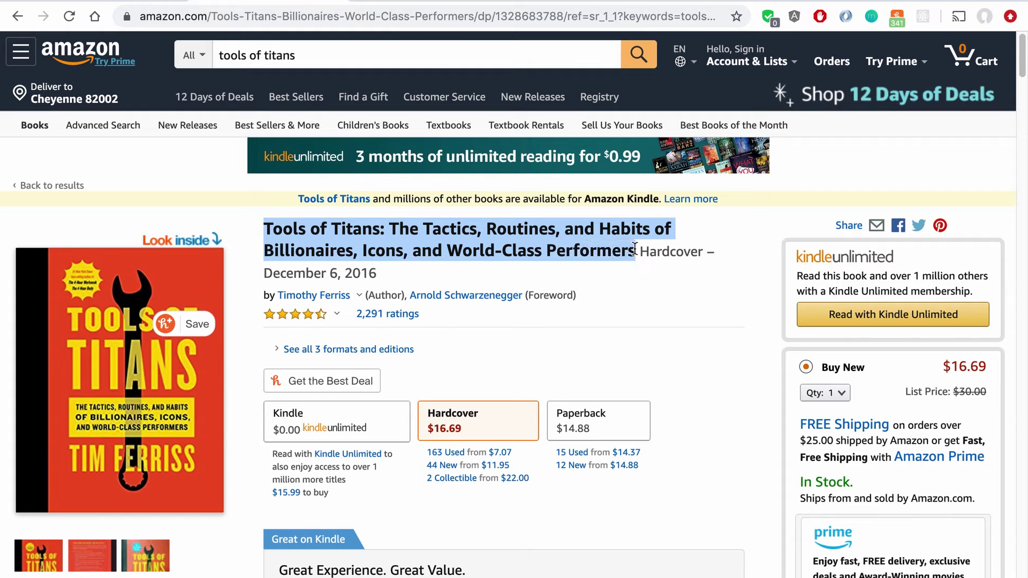
pyautogui.click(629, 290)
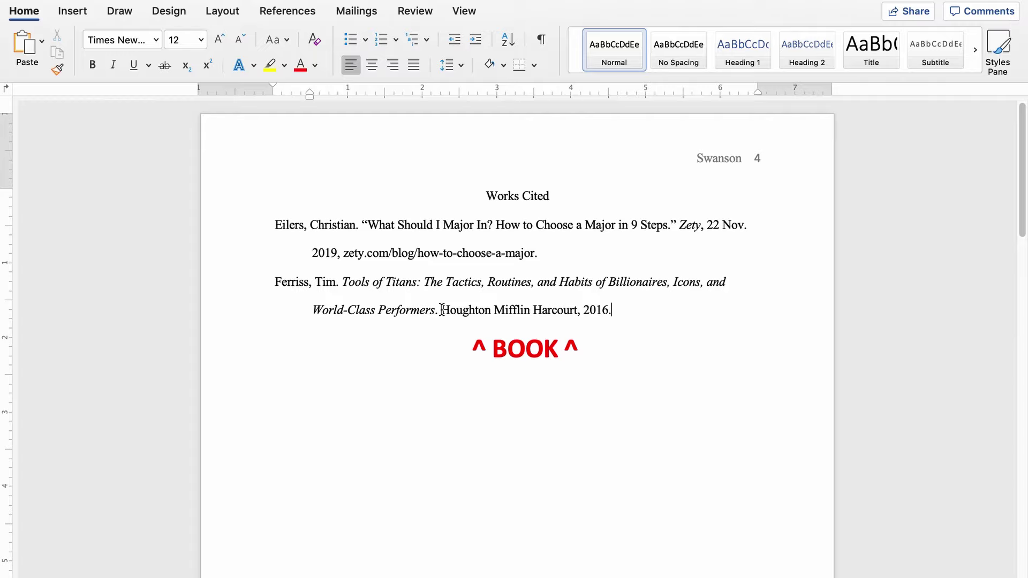
# Retype the comma between Houghton Mifflin Harcourt and the year in the book citation
pyautogui.click(578, 311)
pyautogui.write(',')
pyautogui.click(613, 309)
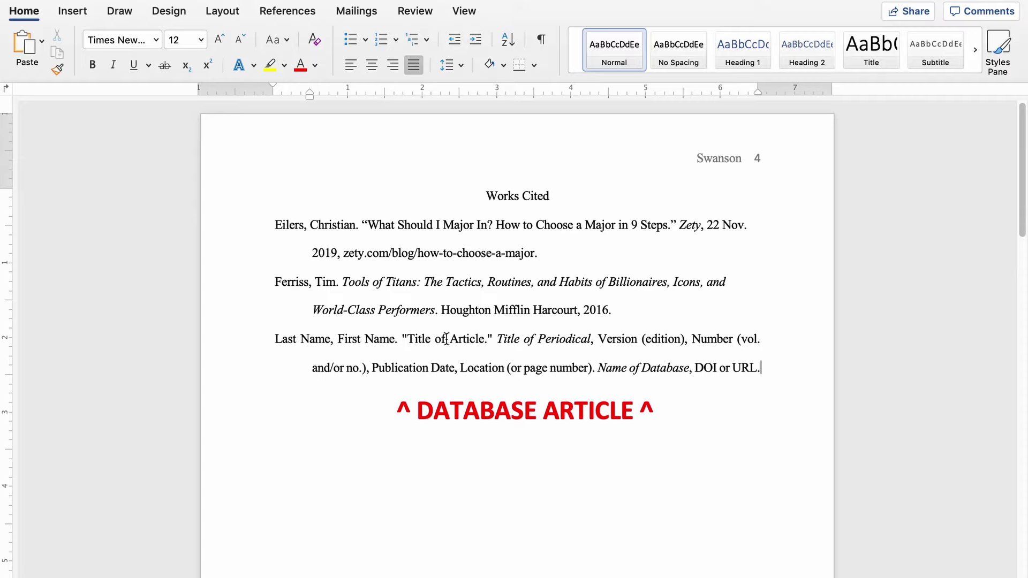
# Compare the database article citation template with the Frontiers in Psychology article page in the browser, highlighting the publication date there
pyautogui.click(493, 339)
pyautogui.click(370, 369)
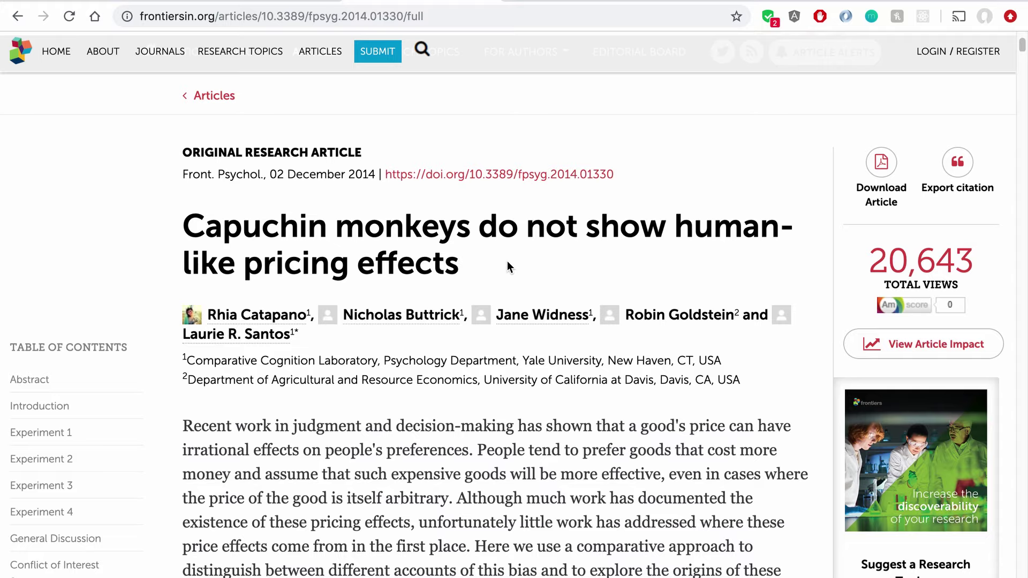
pyautogui.scroll(5, 507, 261)
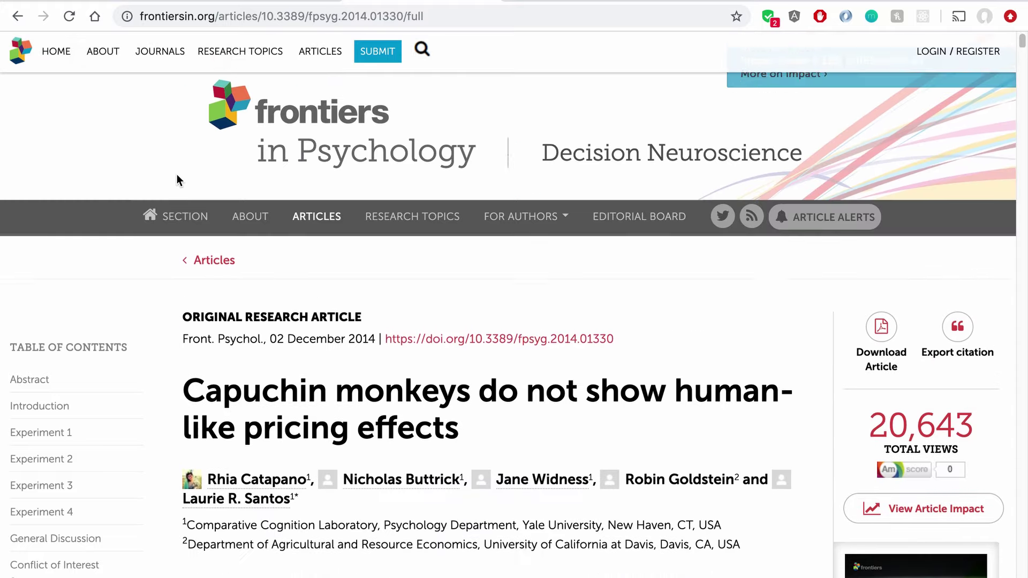
pyautogui.scroll(-3, 365, 344)
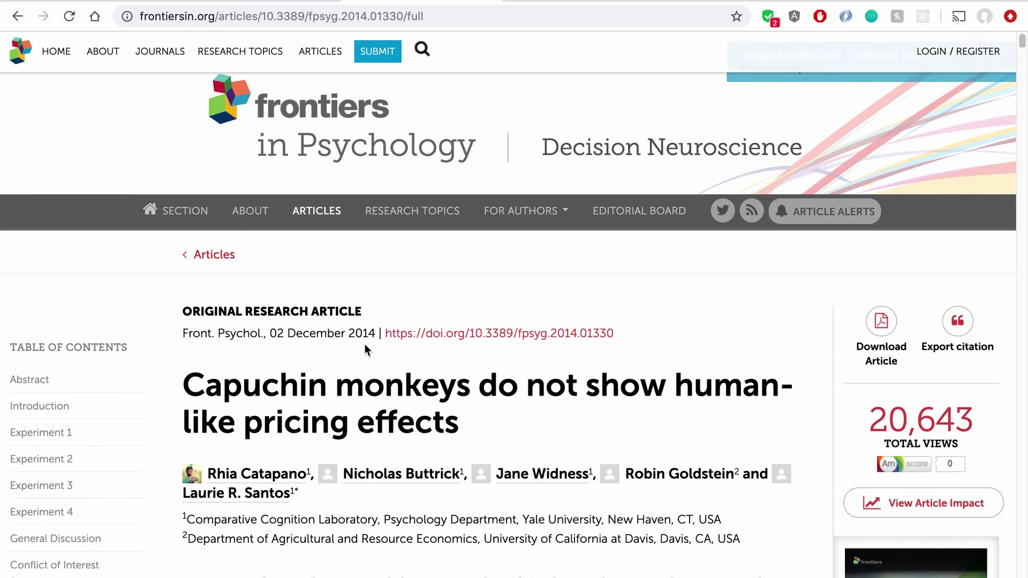
pyautogui.moveTo(271, 191); pyautogui.dragTo(363, 192)
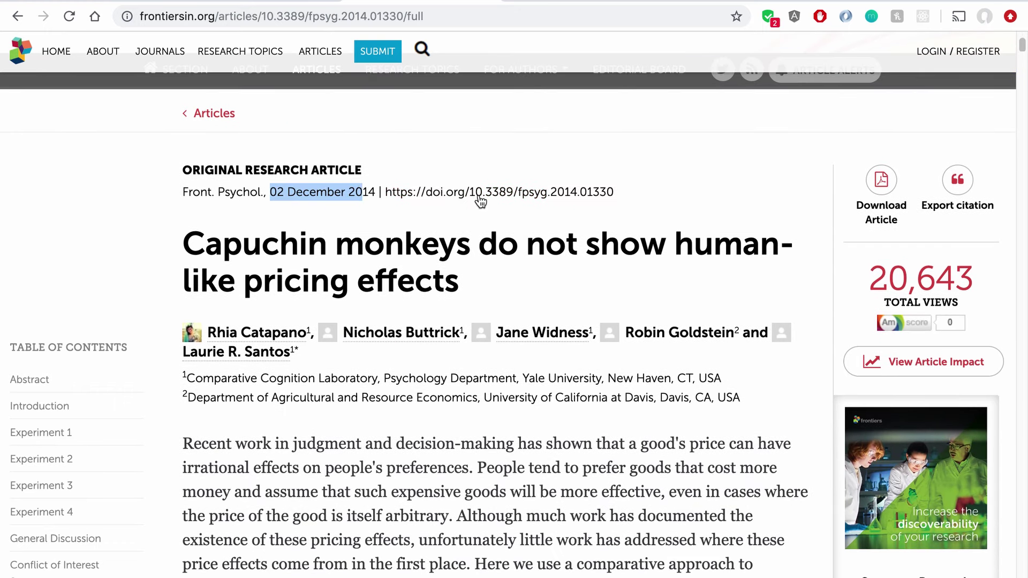
pyautogui.click(597, 214)
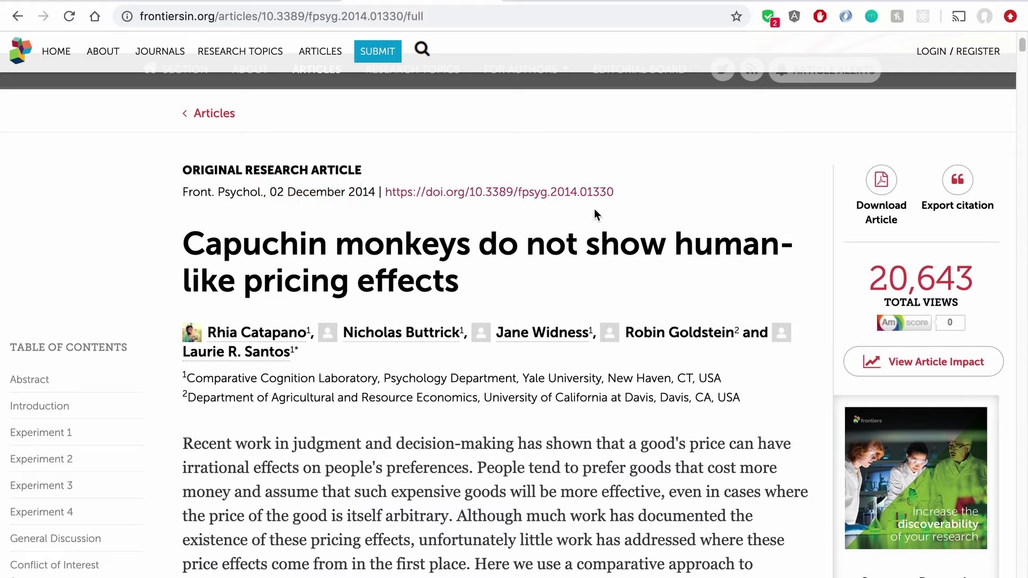
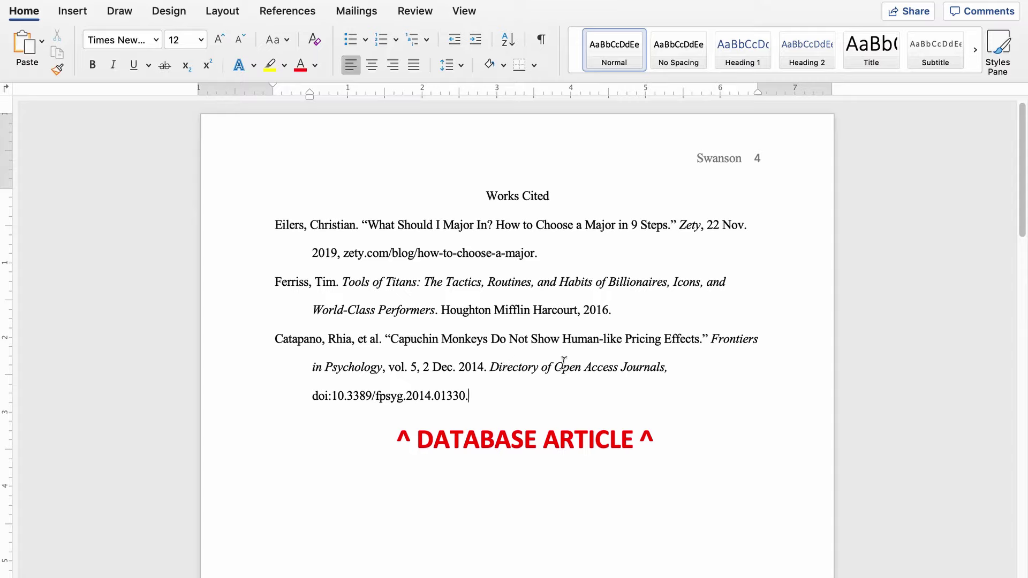
# Retype the lowercase "v" of the volume abbreviation in the database article citation
pyautogui.click(470, 396)
pyautogui.click(392, 368)
pyautogui.press('Delete')
pyautogui.write('v')
pyautogui.click(469, 395)
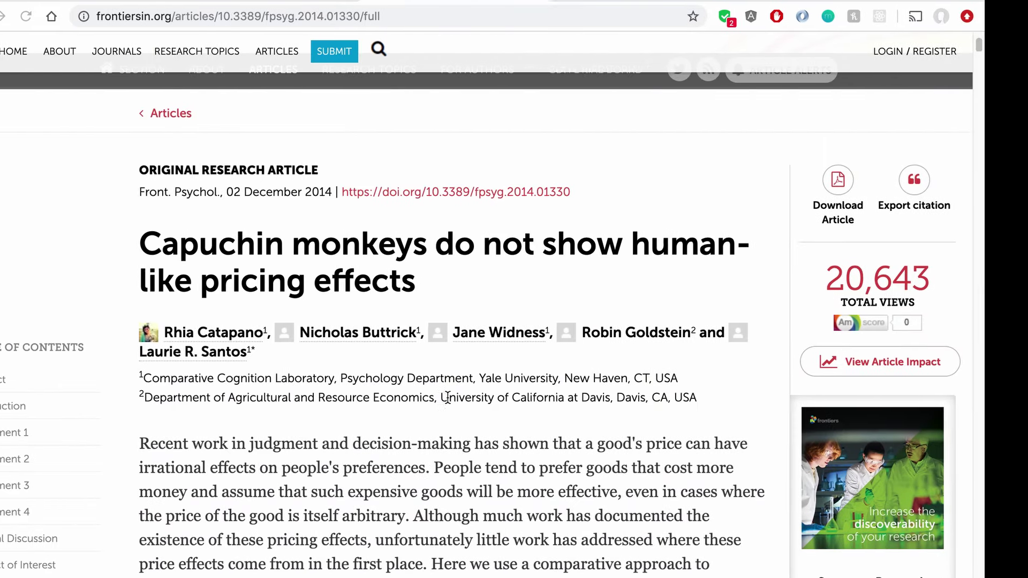
# Highlight the DOI on the Frontiers article page and view the details under the YouTube video "What Is The Scariest Thing?"
pyautogui.moveTo(621, 191); pyautogui.dragTo(470, 190)
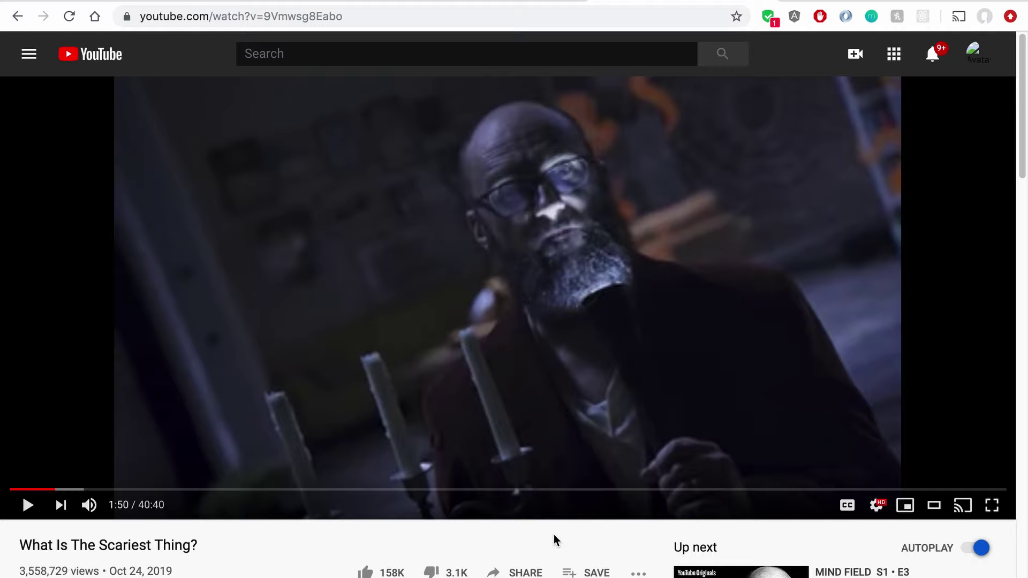
pyautogui.scroll(-2, 554, 534)
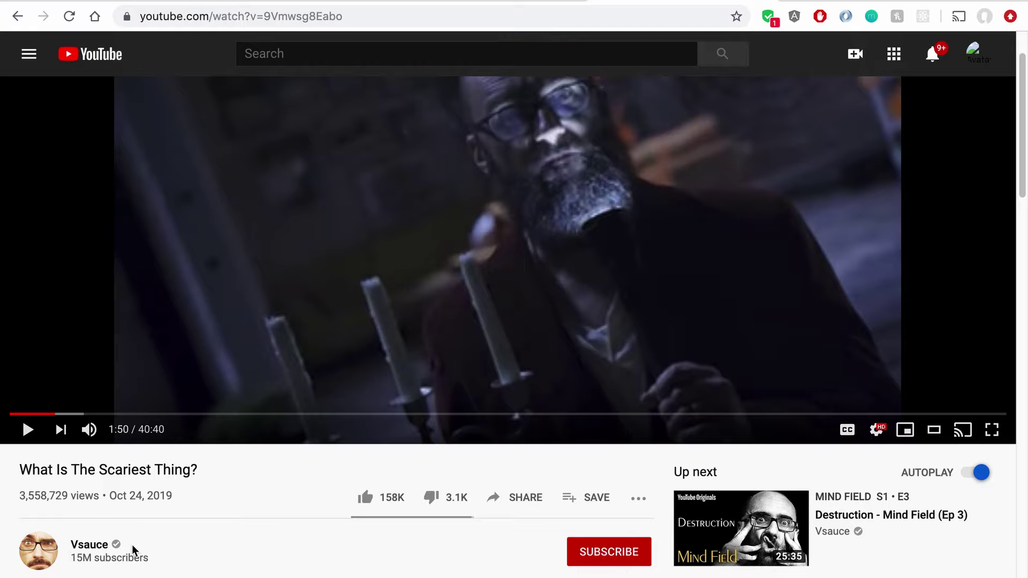
pyautogui.scroll(2, 132, 545)
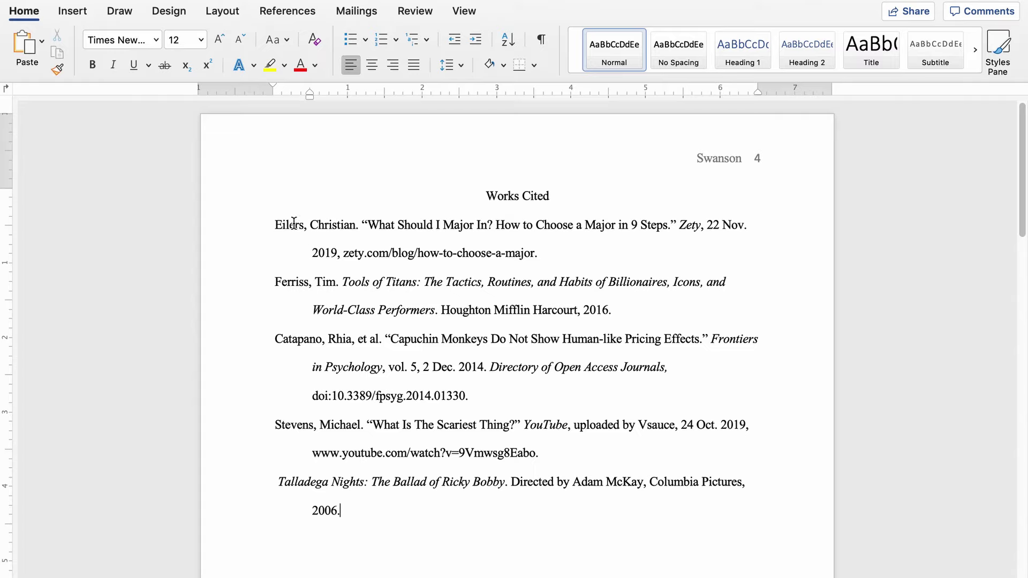
# Sort all the Works Cited entries by paragraphs as text in ascending order, with no header row
pyautogui.moveTo(294, 223); pyautogui.dragTo(332, 504)
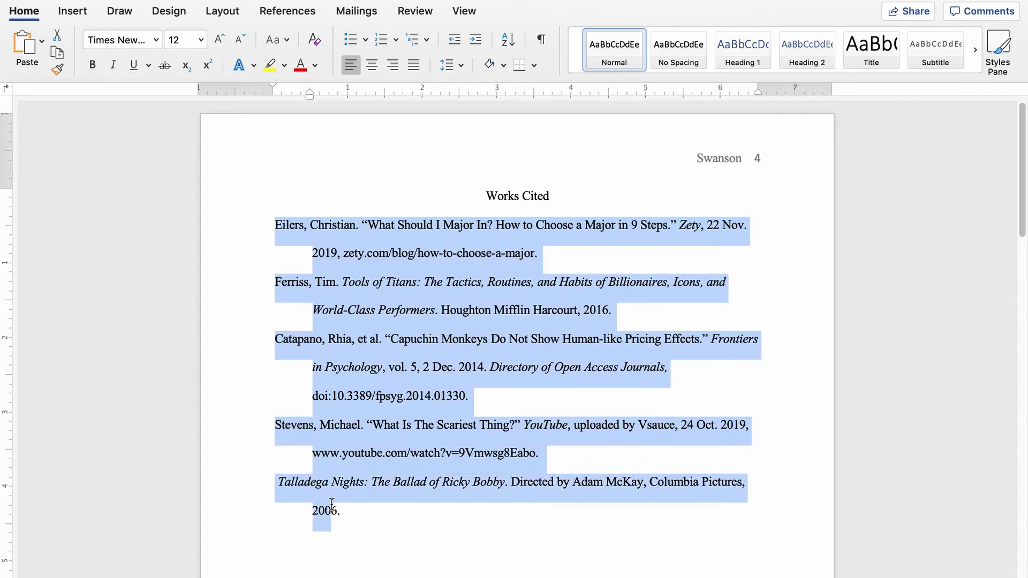
pyautogui.click(509, 43)
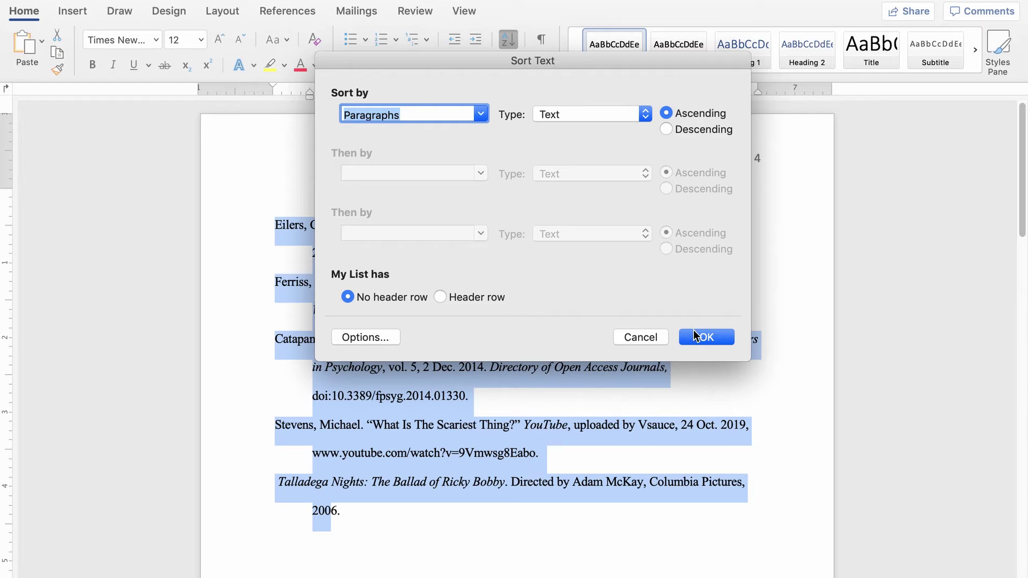
pyautogui.click(697, 337)
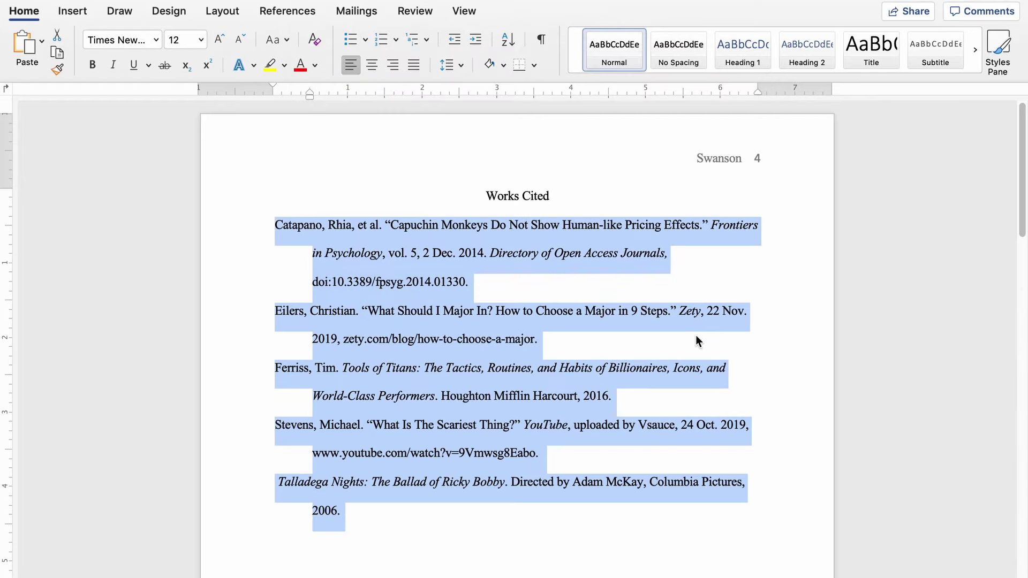
pyautogui.click(349, 515)
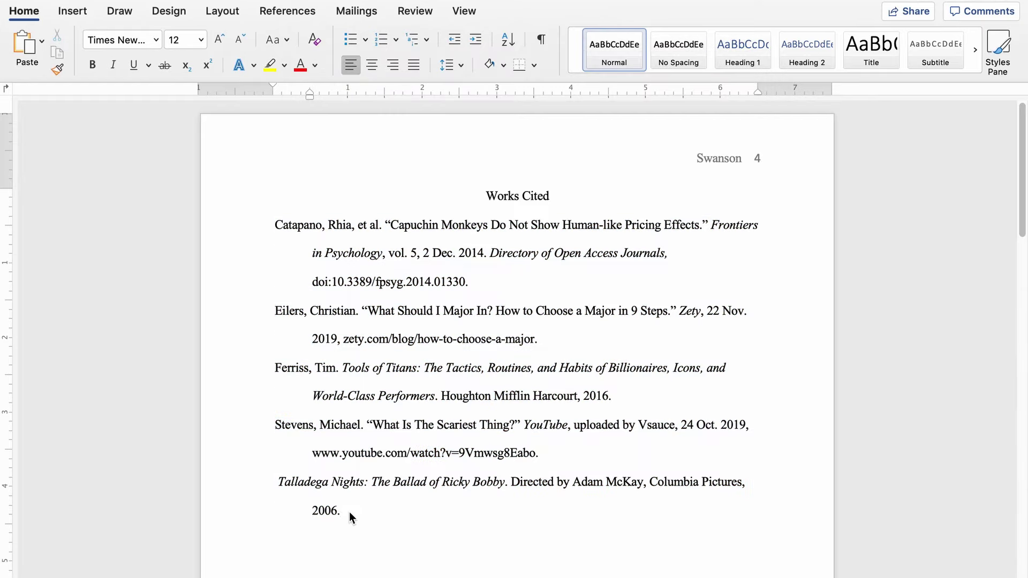